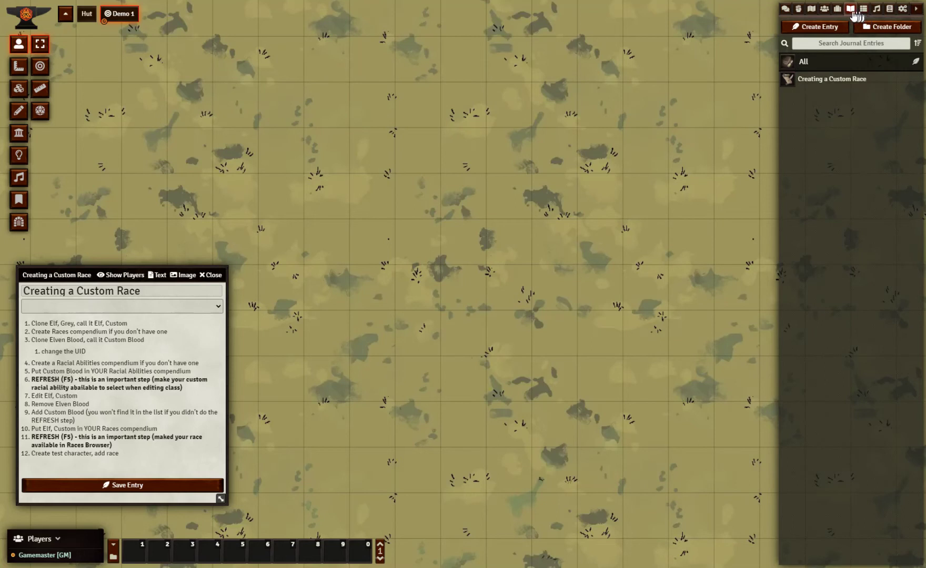
# Step: Show the compendium packs list, including the D35E Races and world Races packs
pyautogui.click(890, 8)
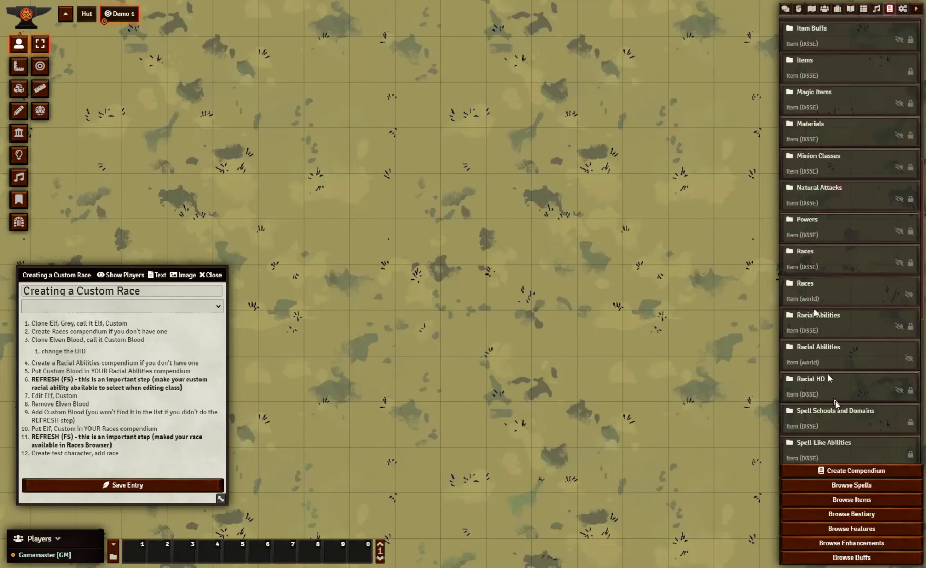
# Step: Open the Elf, Grey race from the D35E Races compendium and show the world Items directory
pyautogui.click(811, 257)
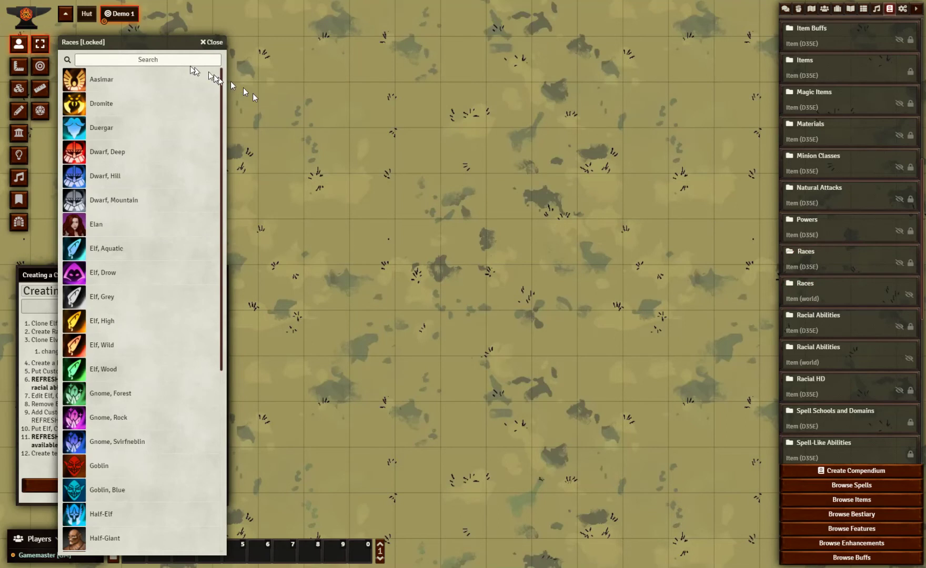
pyautogui.moveTo(146, 45); pyautogui.dragTo(306, 25)
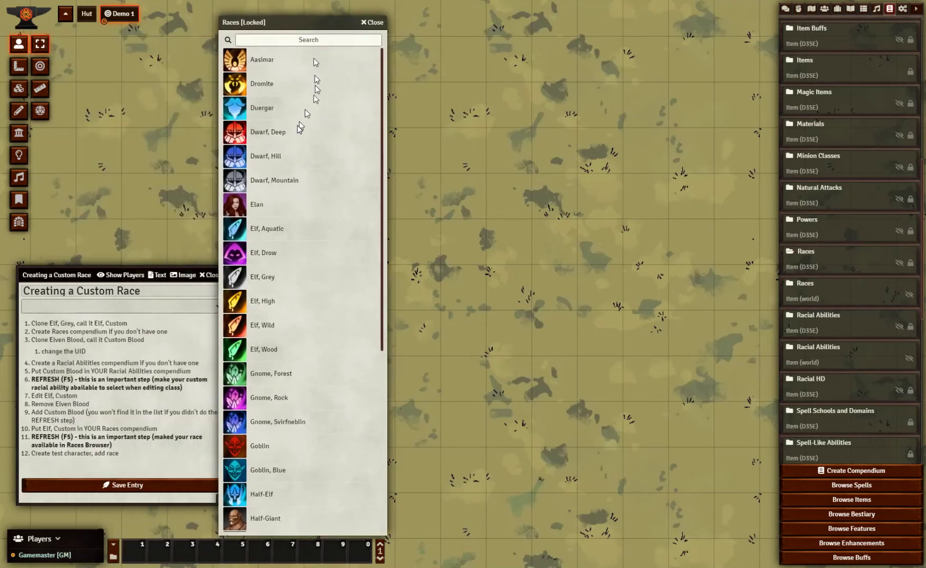
pyautogui.click(266, 277)
pyautogui.click(374, 22)
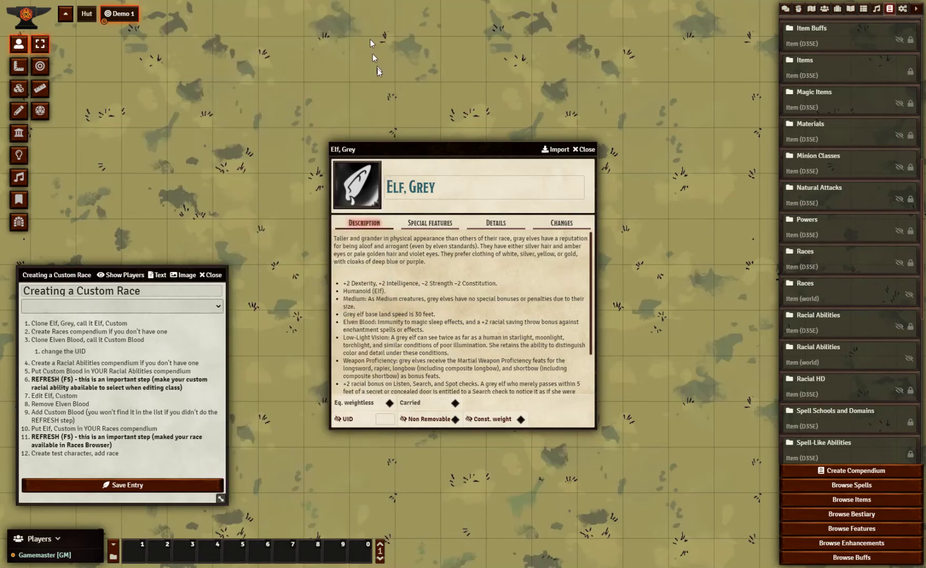
pyautogui.click(838, 8)
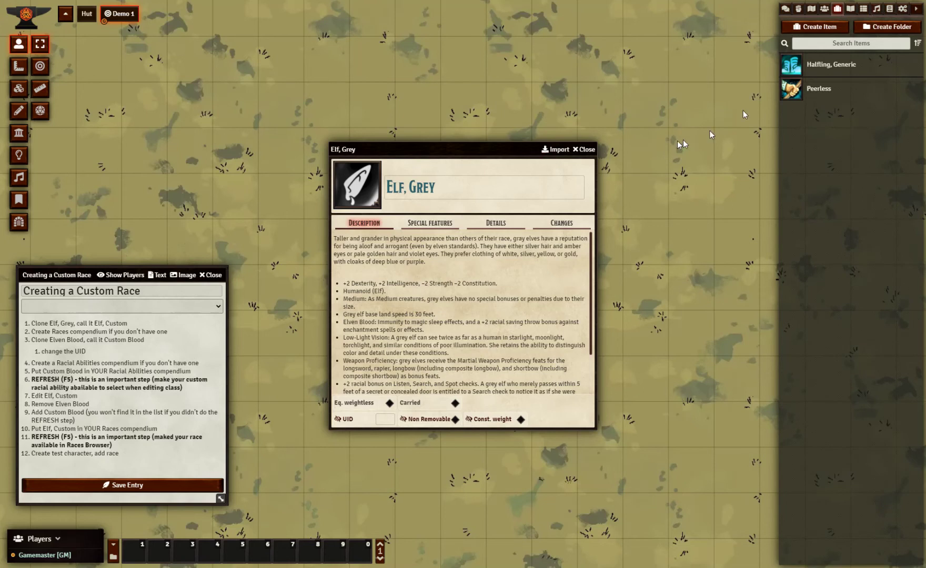
# Step: Import Elf, Grey and its Elven Blood special feature into the world items
pyautogui.click(554, 150)
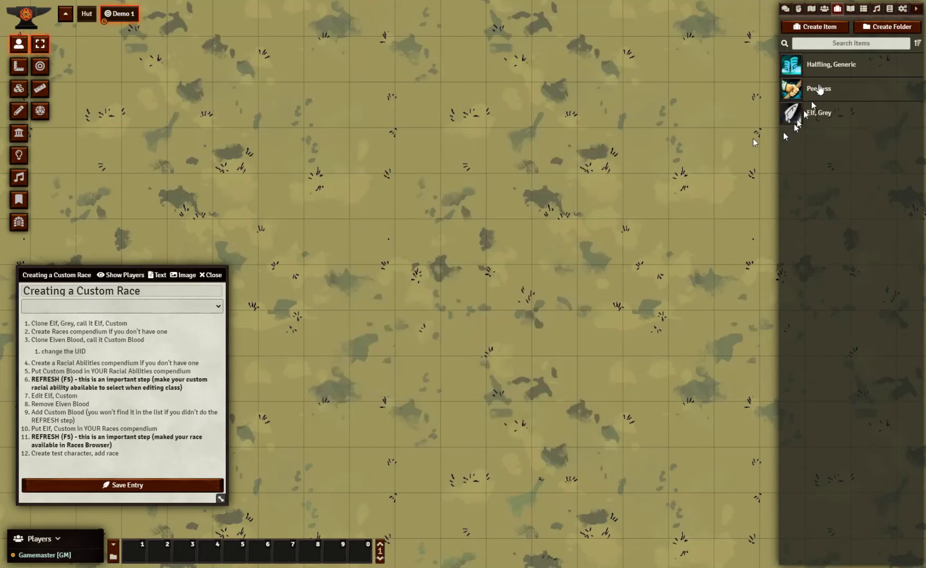
pyautogui.click(819, 116)
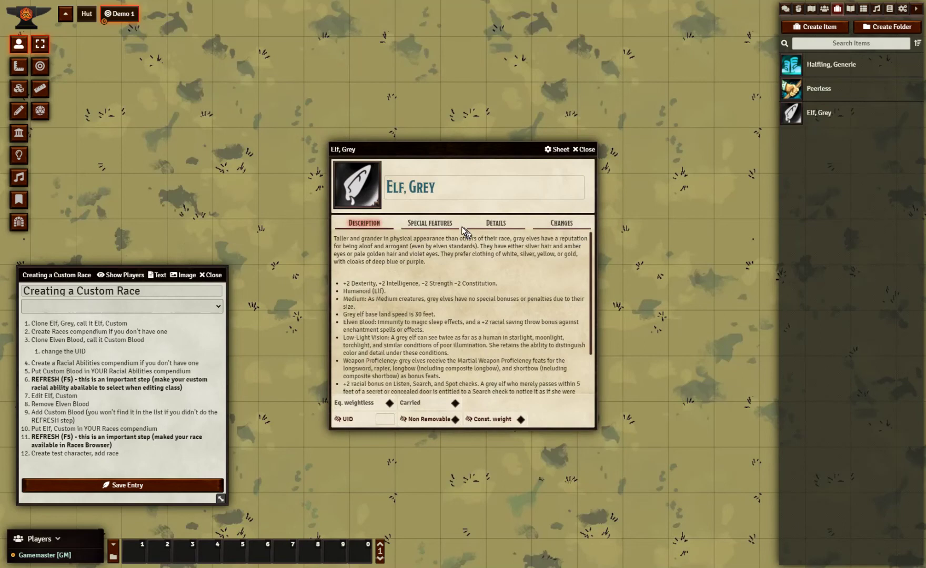
pyautogui.click(430, 224)
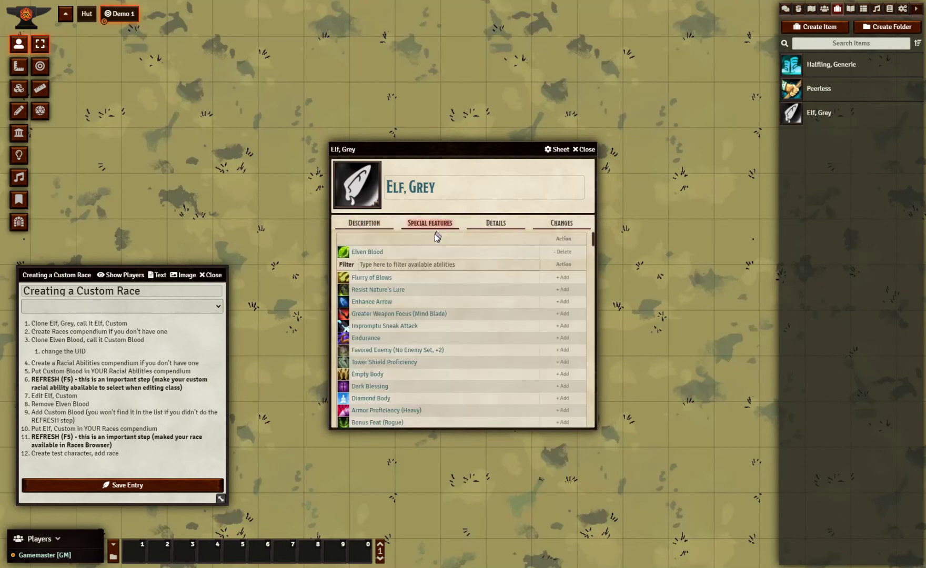
pyautogui.click(368, 252)
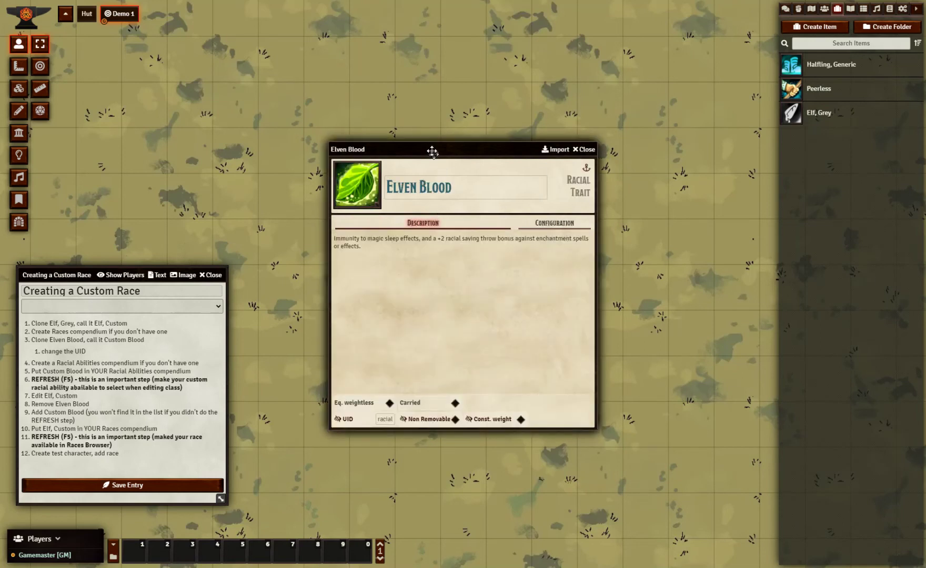
pyautogui.moveTo(430, 151); pyautogui.dragTo(452, 164)
pyautogui.click(577, 166)
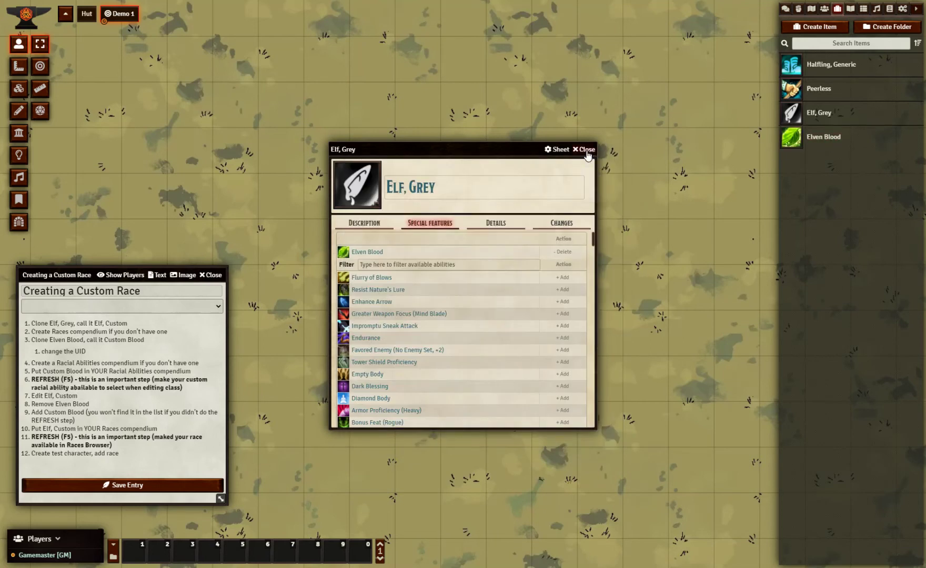
pyautogui.click(443, 189)
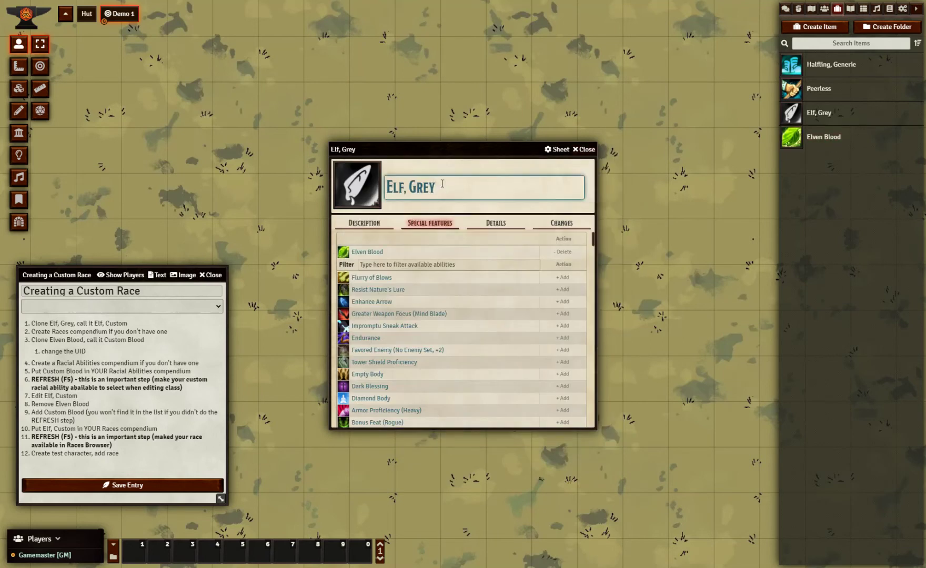
# Step: Rename the imported race from Elf, Grey to Custom Elf
pyautogui.doubleClick(443, 184)
pyautogui.hotkey('shift', 'Left')
pyautogui.hotkey('shift', 'Left')
pyautogui.press('BackSpace')
pyautogui.press('Home')
pyautogui.write('Custom')
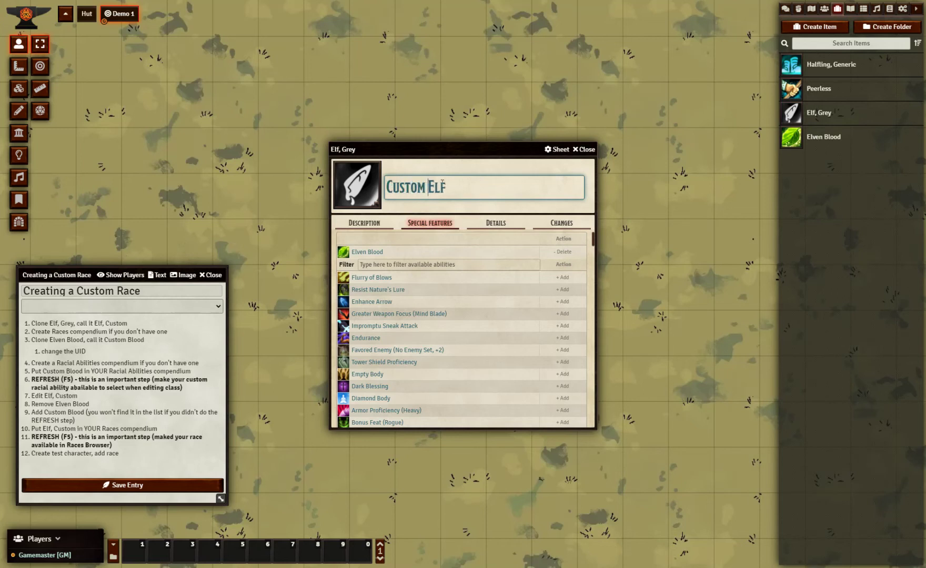
pyautogui.press('Return')
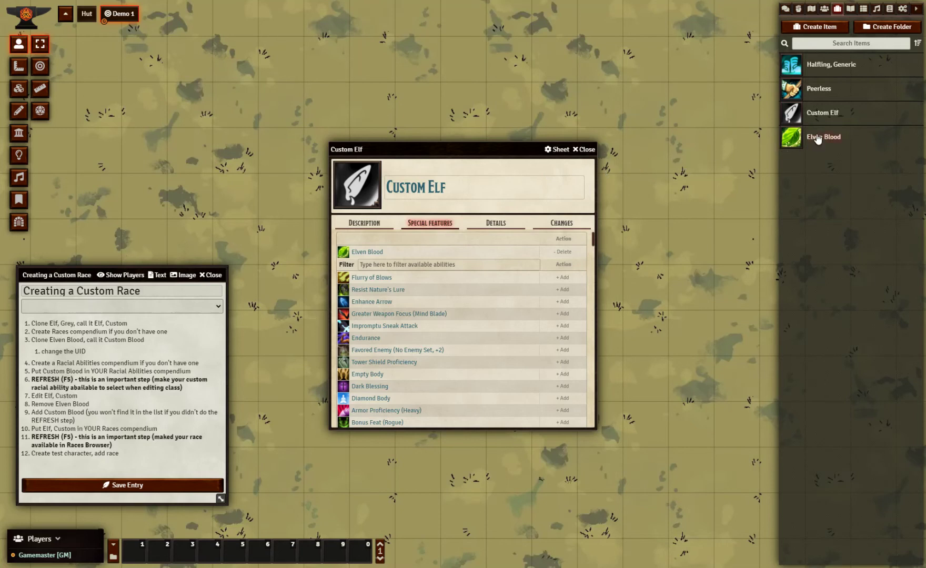
# Step: Rename the imported Elven Blood ability to Custom Blood
pyautogui.click(820, 139)
pyautogui.moveTo(474, 149); pyautogui.dragTo(506, 188)
pyautogui.click(510, 229)
pyautogui.press('Home')
pyautogui.hotkey('ctrl', 'shift', 'Right')
pyautogui.write('Custom')
pyautogui.press('Return')
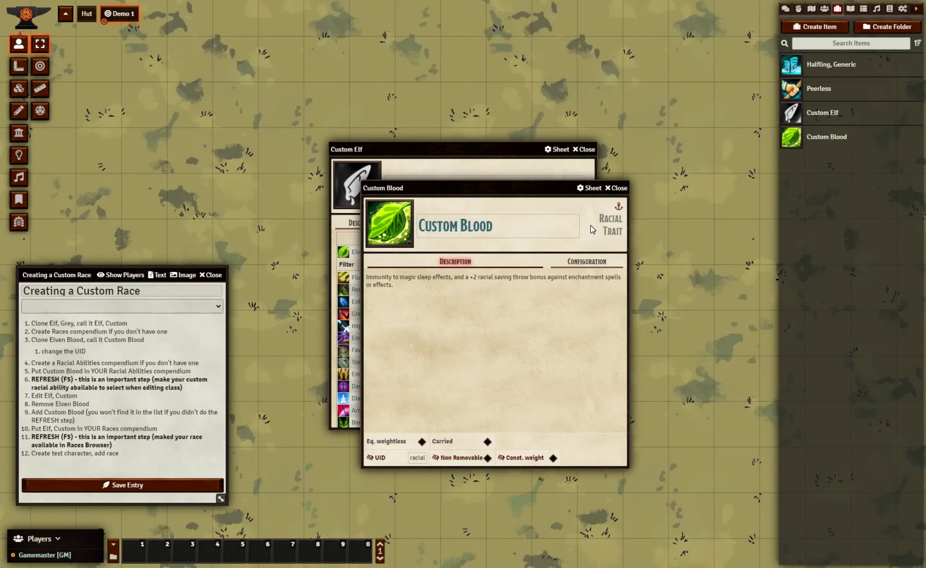
# Step: Set Custom Blood's UID to stories-custom-blood
pyautogui.moveTo(513, 191); pyautogui.dragTo(567, 236)
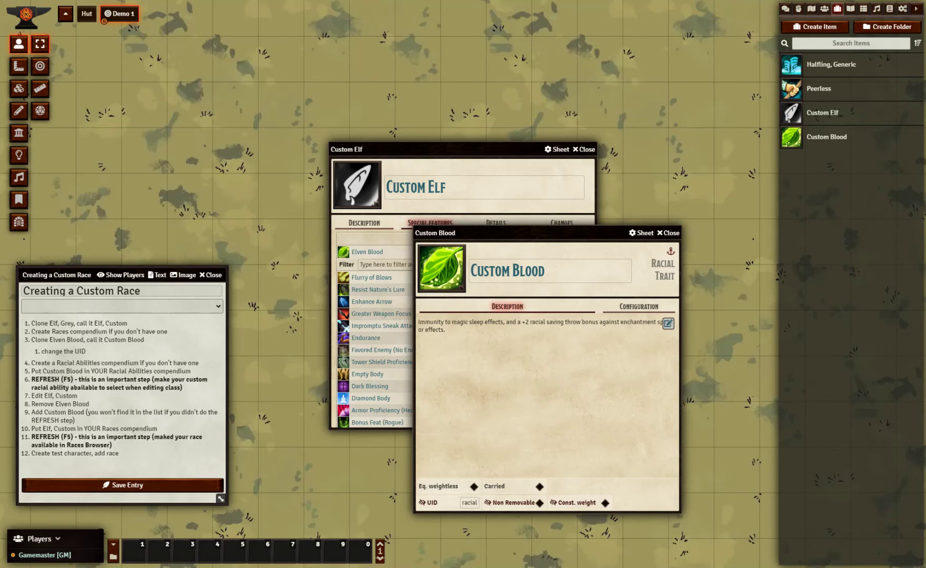
pyautogui.doubleClick(470, 502)
pyautogui.write('custom-blood-2')
pyautogui.hotkey('ctrl', 'z')
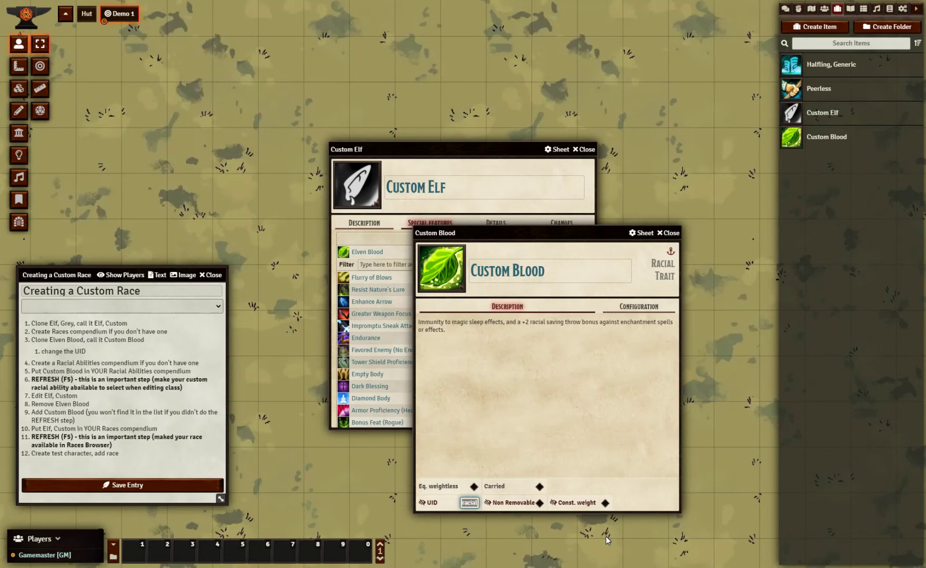
pyautogui.write('stories-custom-blood')
pyautogui.press('Return')
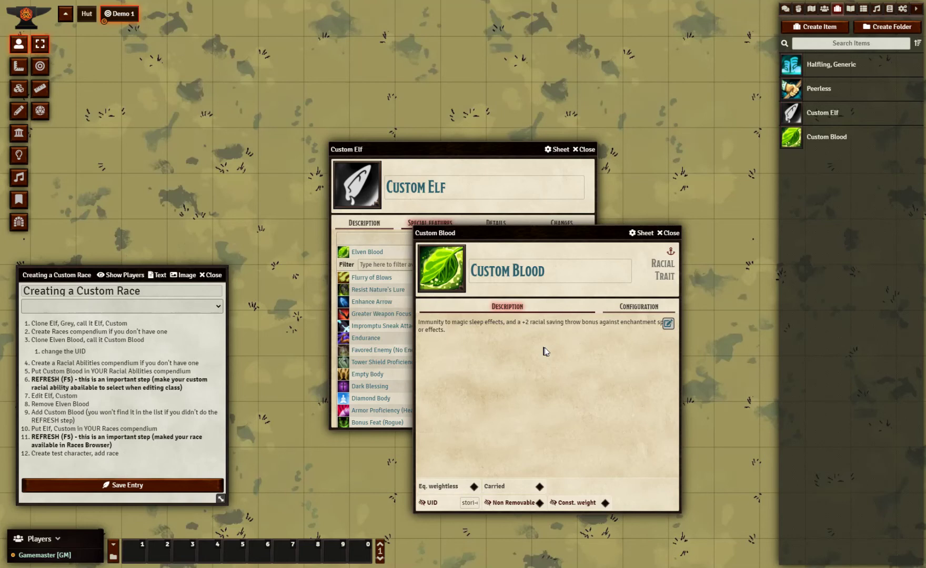
# Step: Filter Custom Elf's available abilities for 'custom', finding no match yet
pyautogui.click(668, 233)
pyautogui.click(448, 264)
pyautogui.write('custom')
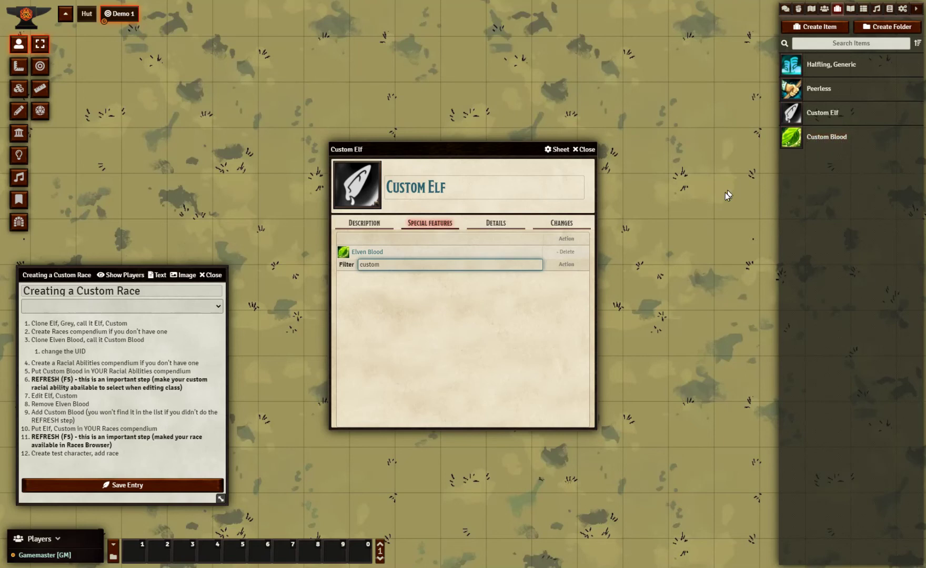
# Step: Open the world Races and Racial Abilities compendiums side by side
pyautogui.click(585, 153)
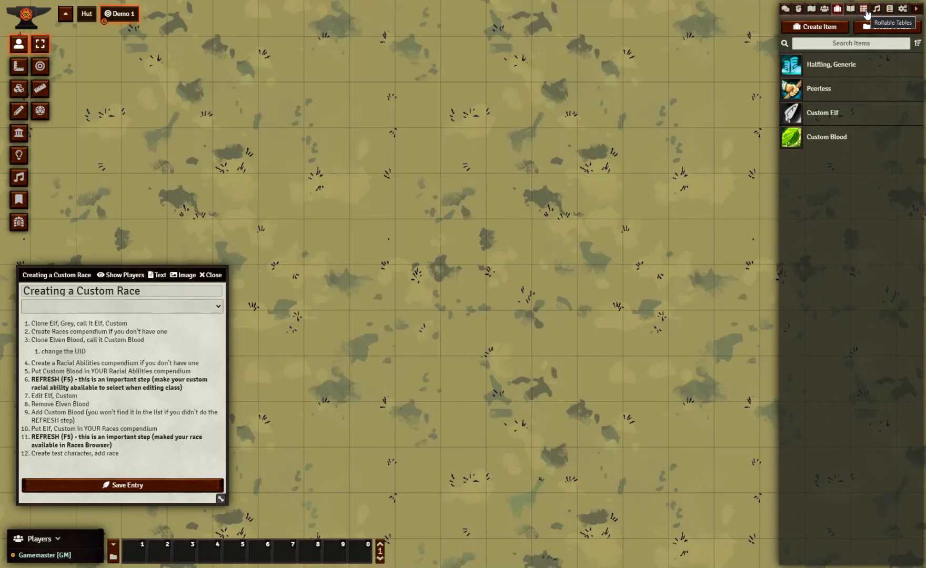
pyautogui.click(890, 9)
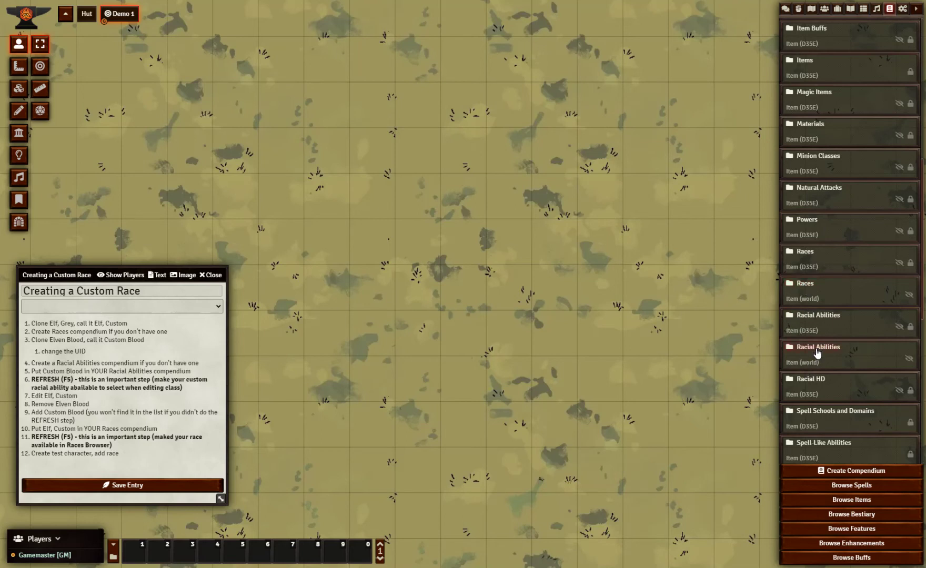
pyautogui.click(805, 291)
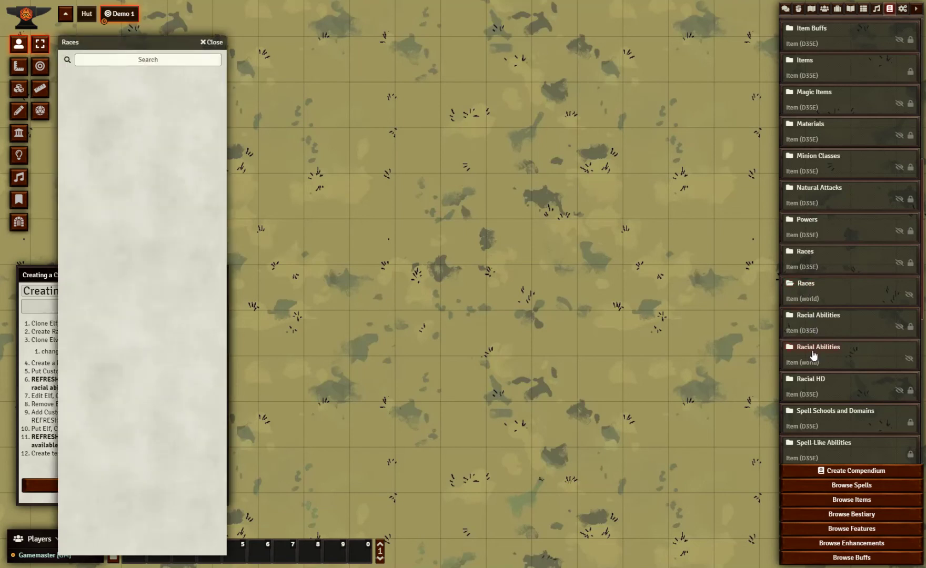
pyautogui.click(813, 352)
pyautogui.moveTo(157, 42); pyautogui.dragTo(327, 41)
# Step: Start an Item compendium named Racial Abilities, then cancel its creation
pyautogui.click(858, 471)
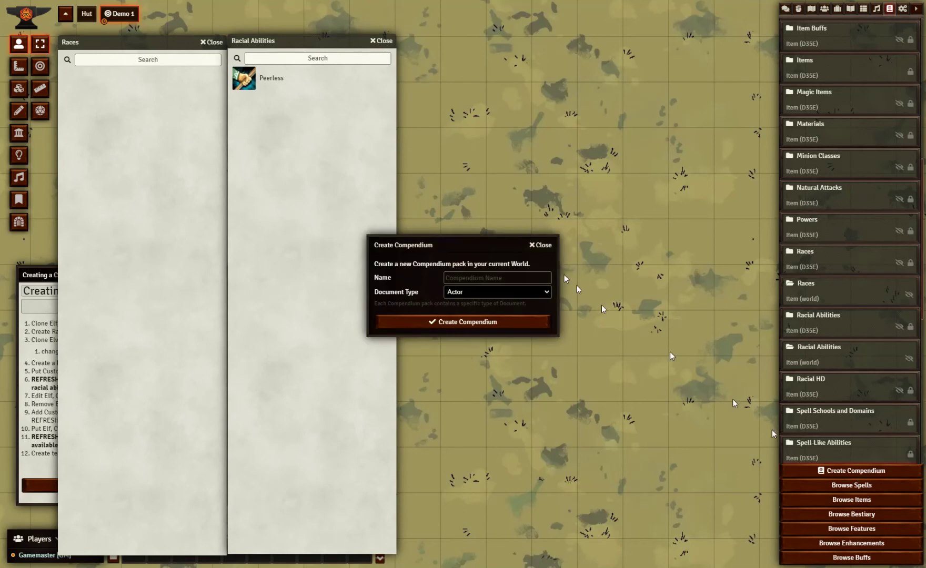
pyautogui.moveTo(461, 241); pyautogui.dragTo(597, 215)
pyautogui.click(600, 267)
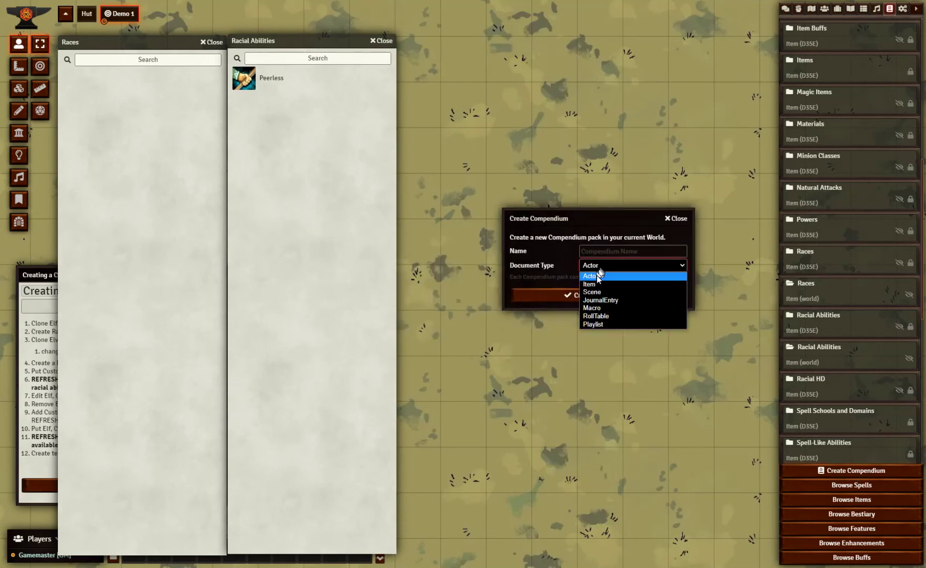
pyautogui.click(596, 285)
pyautogui.click(593, 251)
pyautogui.write('RA')
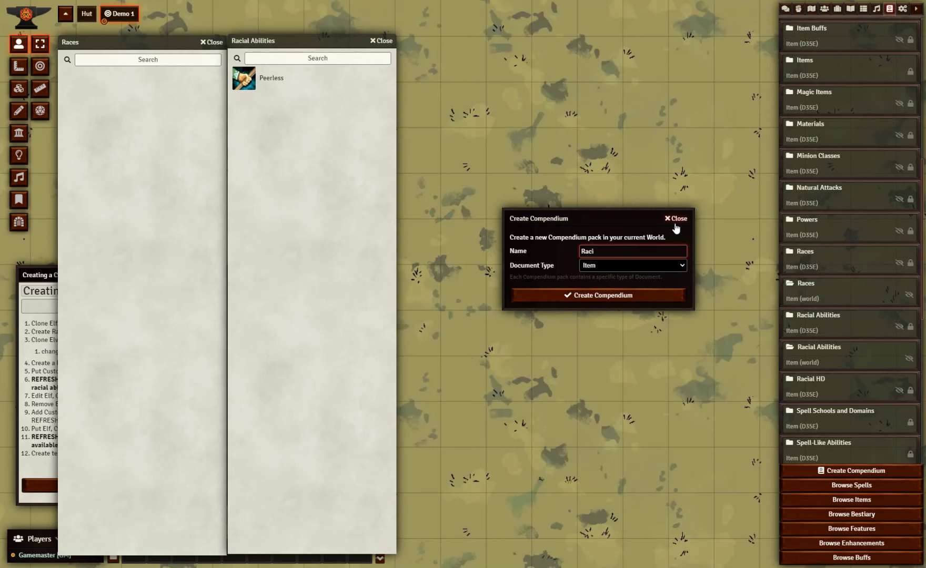
pyautogui.write('it')
pyautogui.write('lit')
pyautogui.write('ies')
pyautogui.press('Tab')
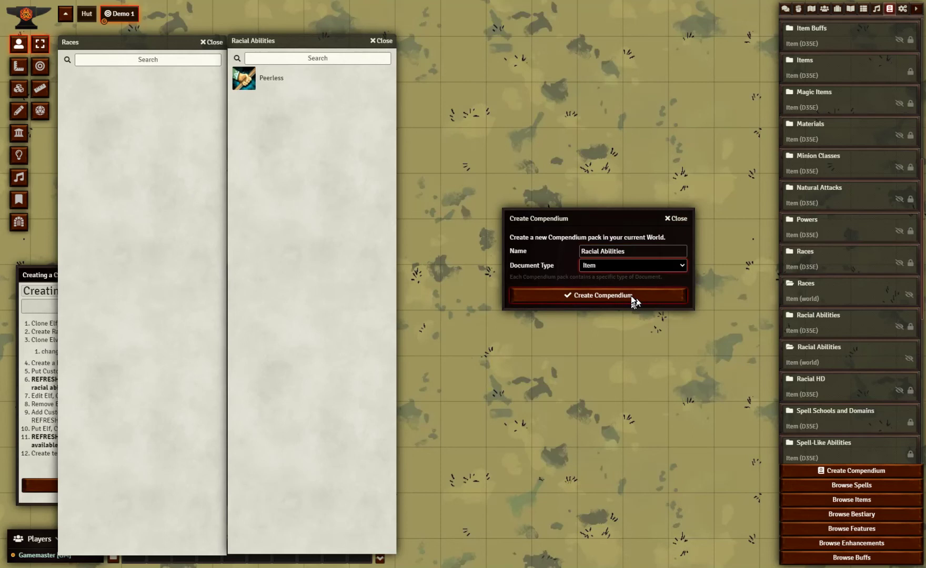
pyautogui.click(674, 219)
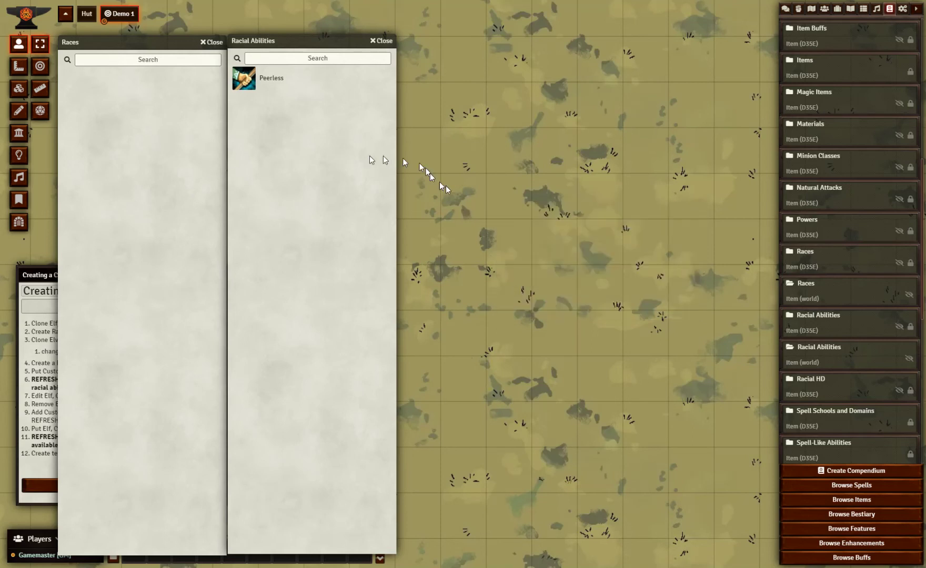
# Step: Drag Custom Blood from the Items list into the world Racial Abilities compendium
pyautogui.click(838, 9)
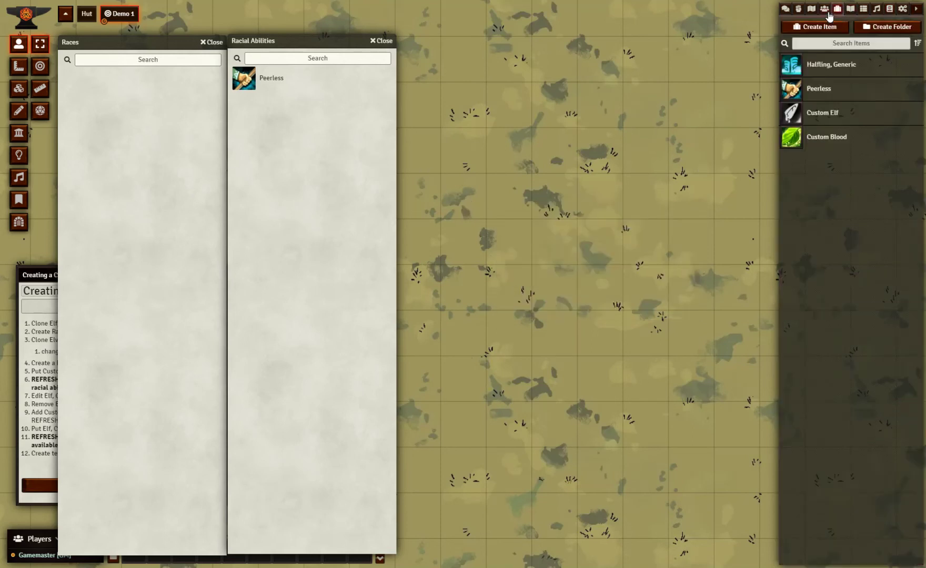
pyautogui.moveTo(304, 40); pyautogui.dragTo(405, 43)
pyautogui.moveTo(108, 44); pyautogui.dragTo(257, 42)
pyautogui.moveTo(419, 40); pyautogui.dragTo(474, 40)
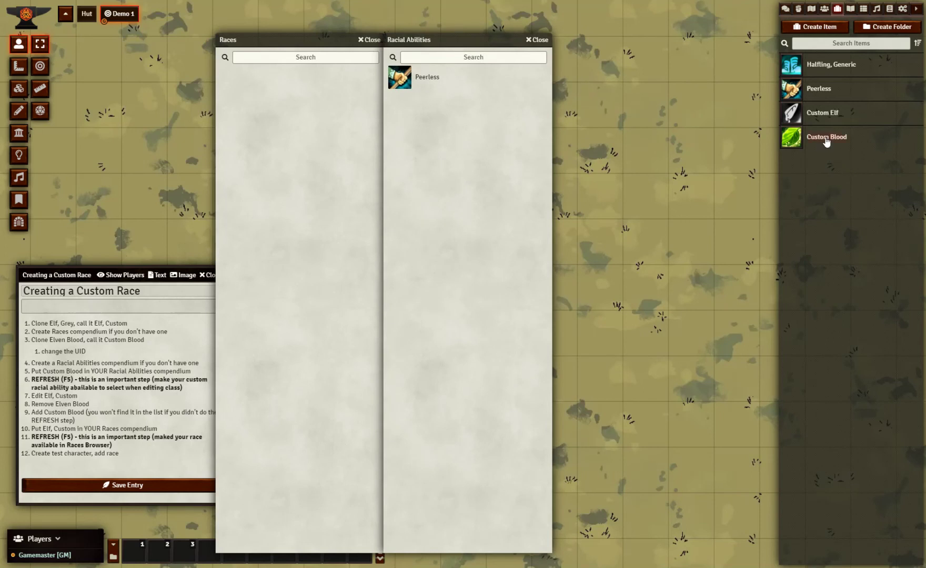
pyautogui.moveTo(826, 140); pyautogui.dragTo(427, 123)
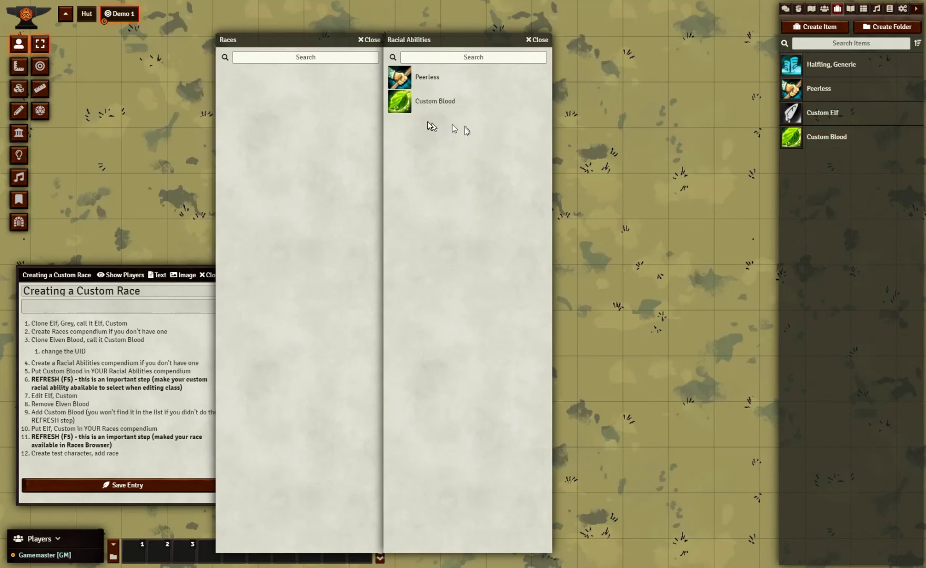
# Step: Check the stored Custom Blood's UID, then bring the custom race checklist forward
pyautogui.click(432, 108)
pyautogui.click(385, 420)
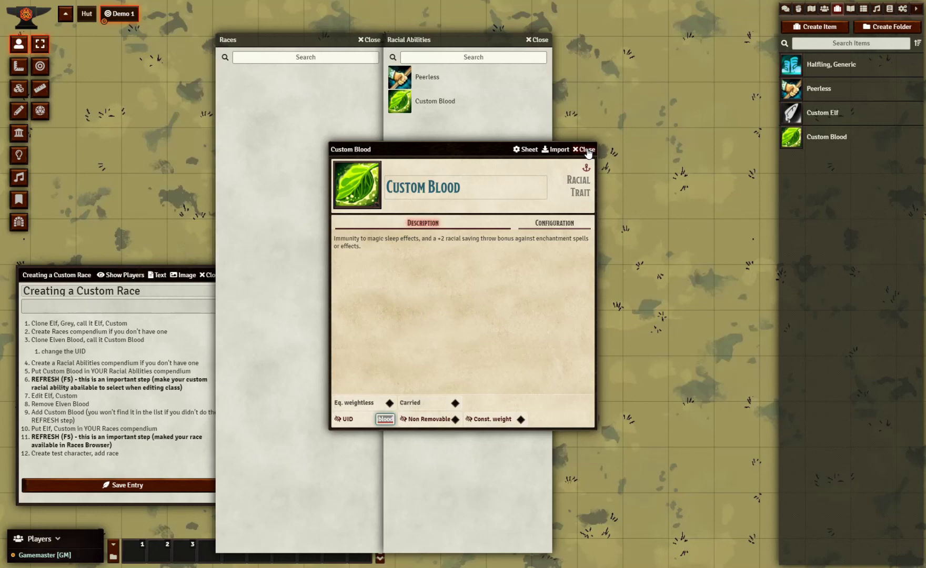
pyautogui.click(587, 151)
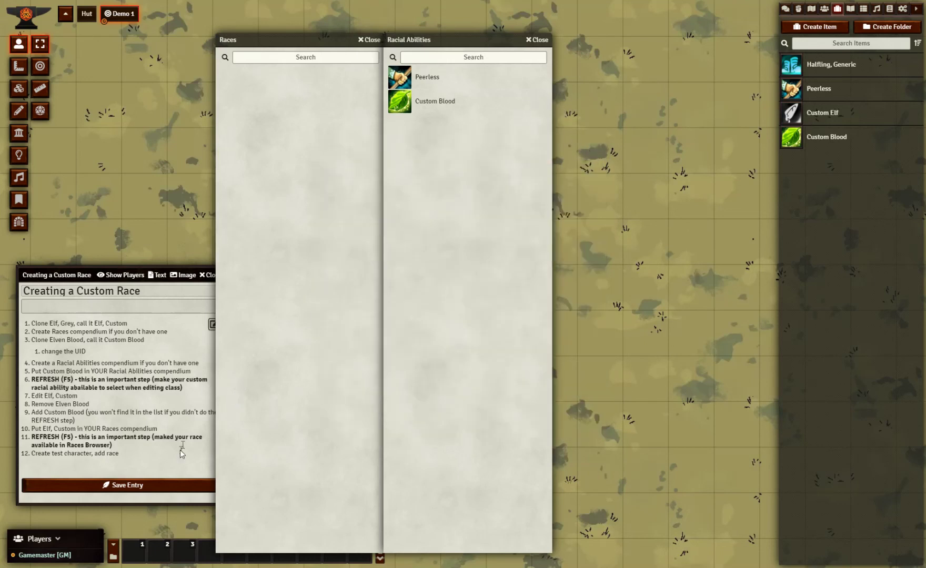
pyautogui.click(186, 489)
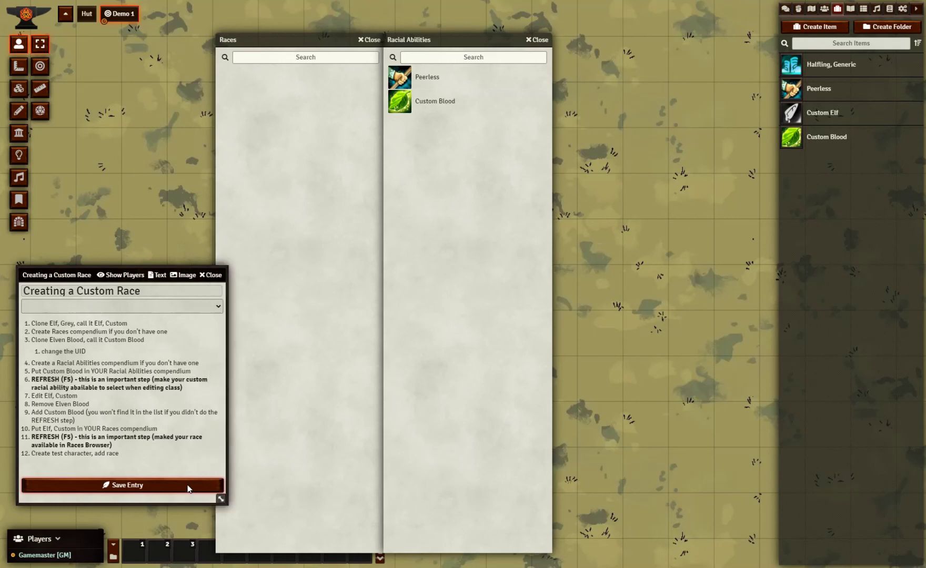
# Step: Reload the world with F5 and show the Items directory
pyautogui.press('F5')
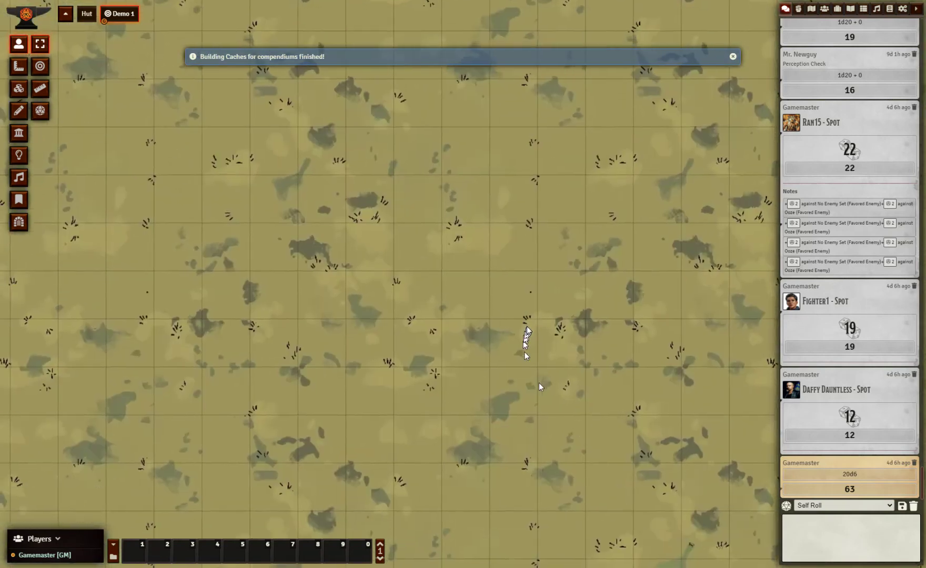
pyautogui.click(850, 9)
pyautogui.click(838, 9)
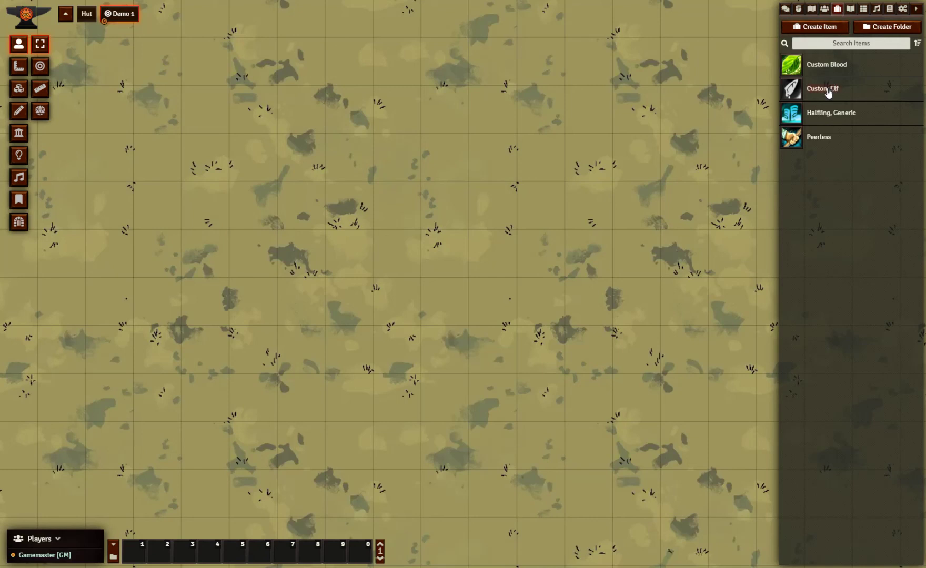
# Step: Open the world Races and Racial Abilities compendiums side by side beside the Items list
pyautogui.click(889, 8)
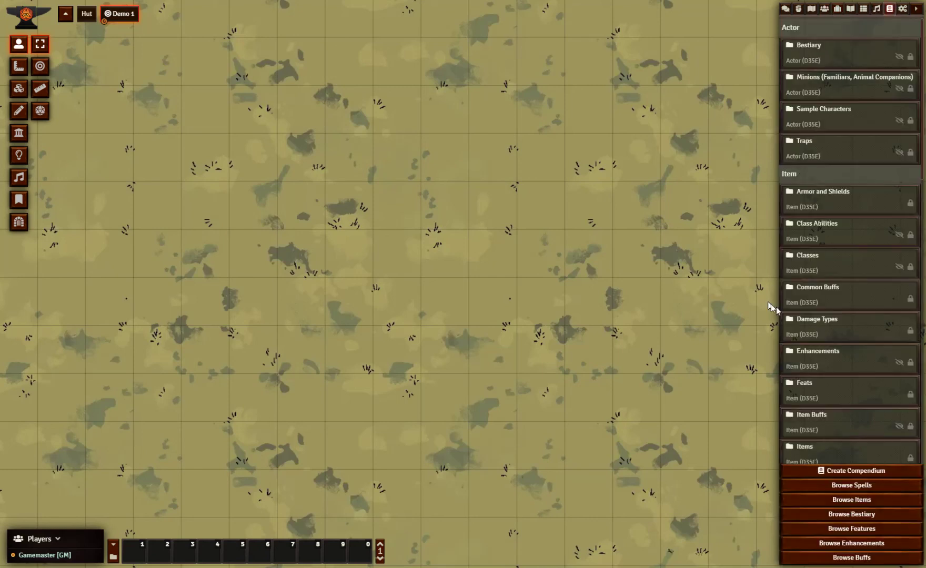
pyautogui.scroll(-5, 834, 358)
pyautogui.scroll(7, 825, 258)
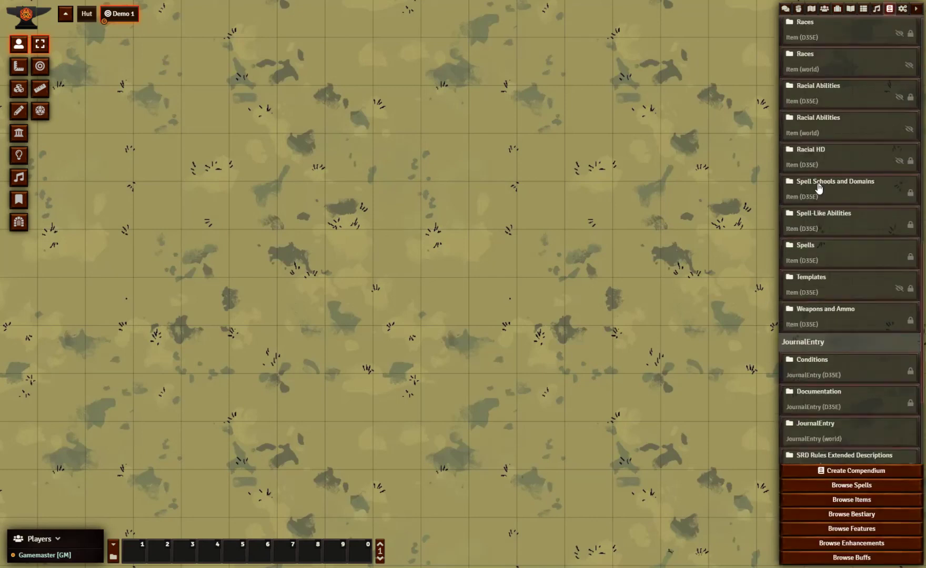
pyautogui.click(805, 284)
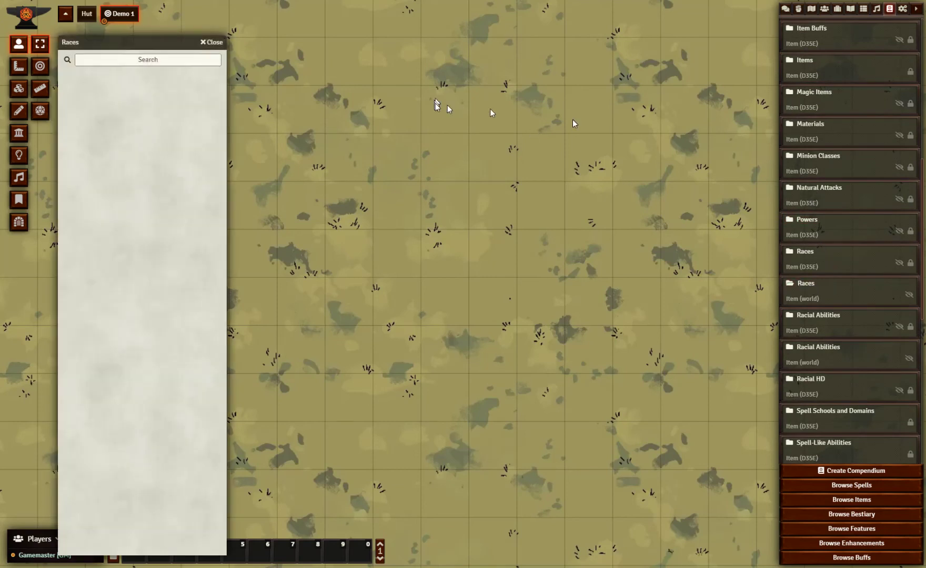
pyautogui.click(821, 351)
pyautogui.moveTo(170, 42); pyautogui.dragTo(334, 41)
pyautogui.click(838, 8)
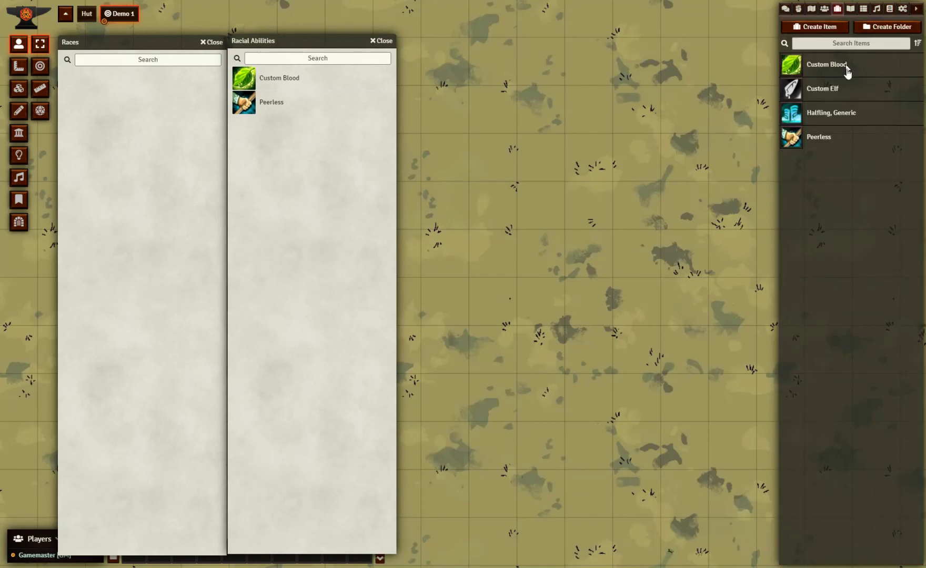
# Step: Replace Elven Blood with Custom Blood on Custom Elf and store it in the Races compendium
pyautogui.click(833, 92)
pyautogui.moveTo(441, 149); pyautogui.dragTo(500, 88)
pyautogui.click(472, 160)
pyautogui.click(401, 202)
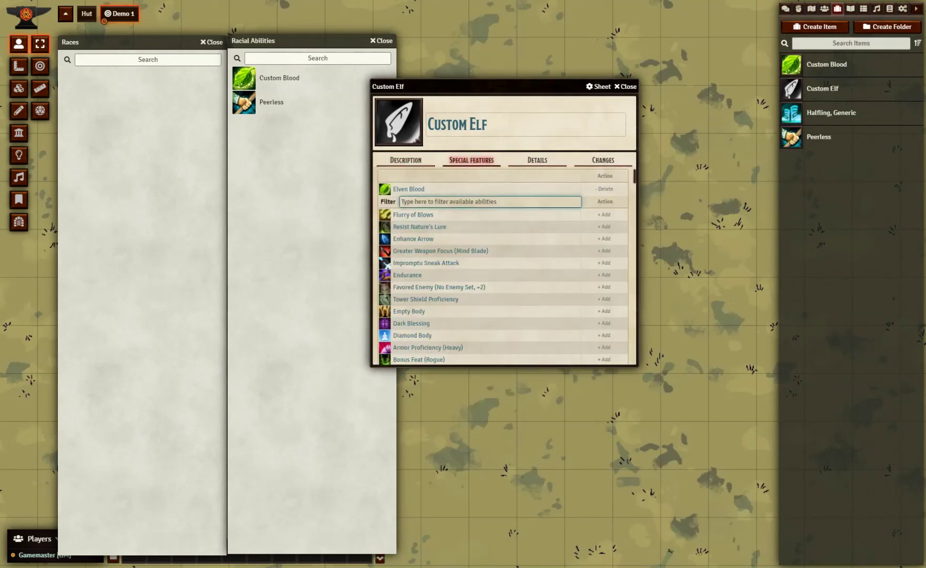
pyautogui.write('blood')
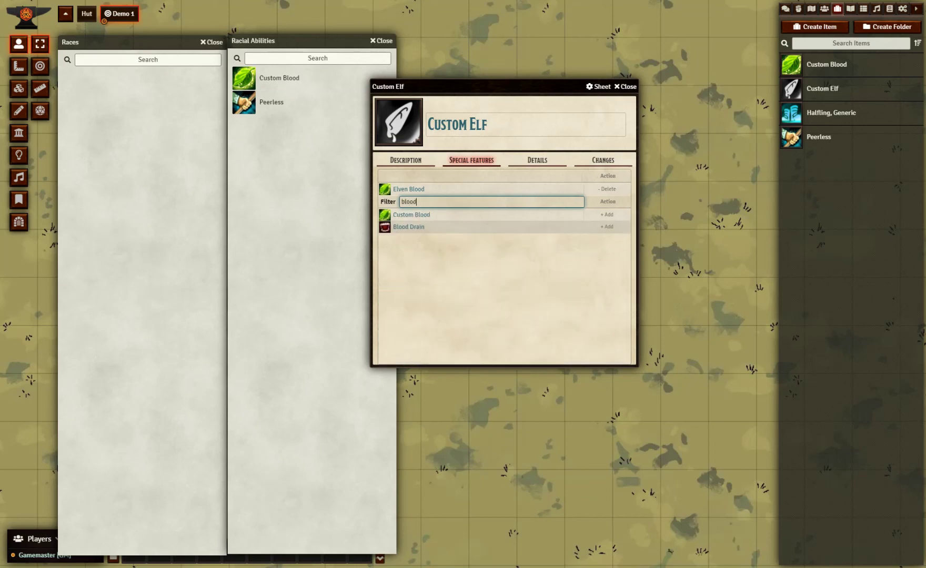
pyautogui.click(608, 215)
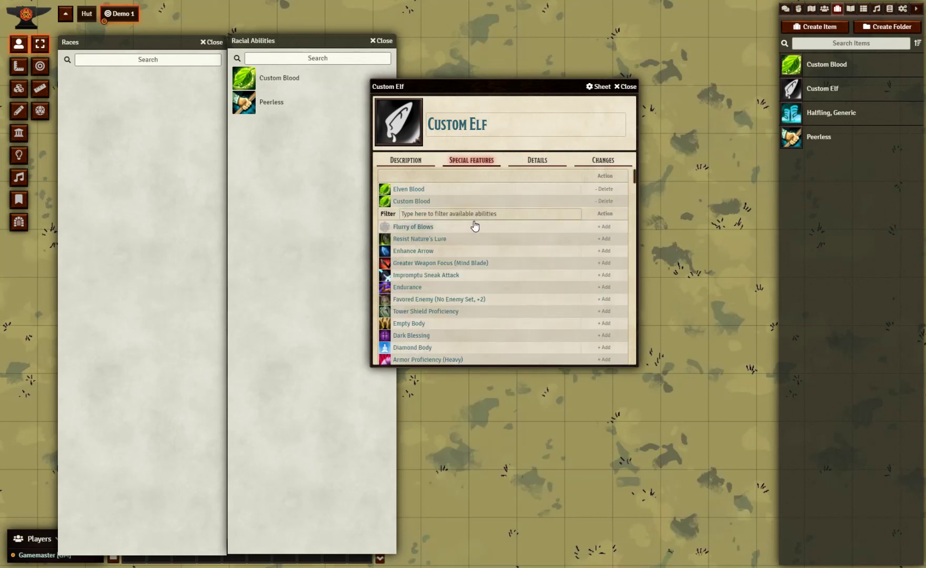
pyautogui.click(603, 190)
pyautogui.click(629, 87)
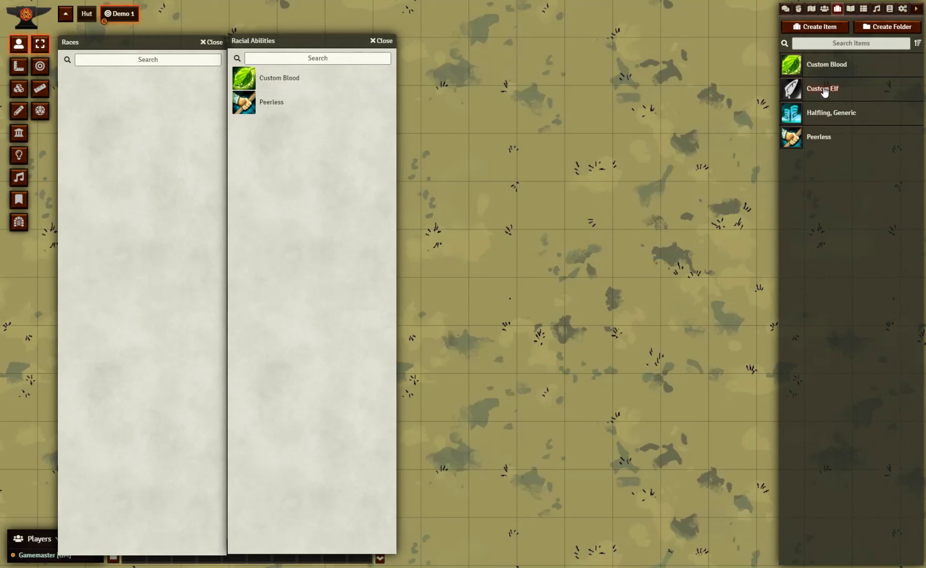
pyautogui.moveTo(825, 90); pyautogui.dragTo(147, 107)
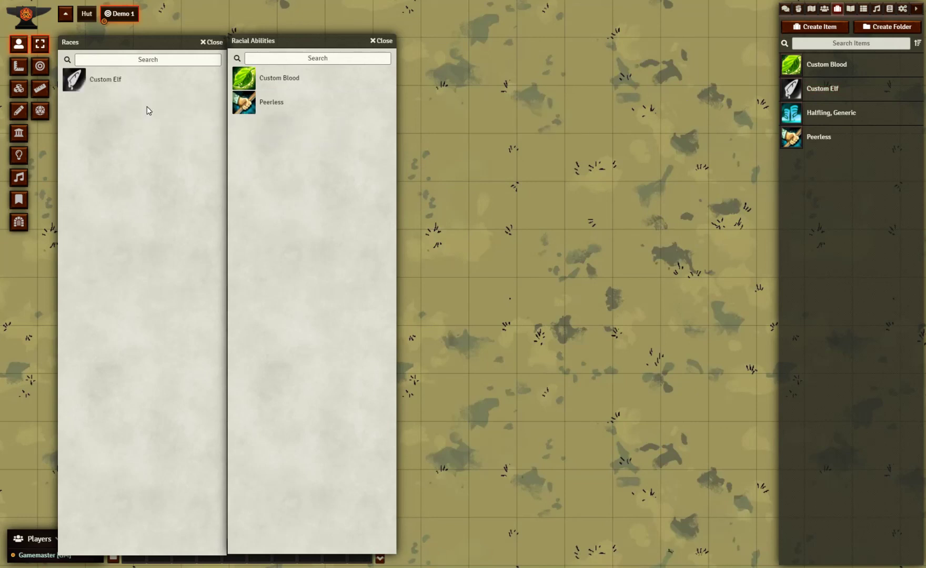